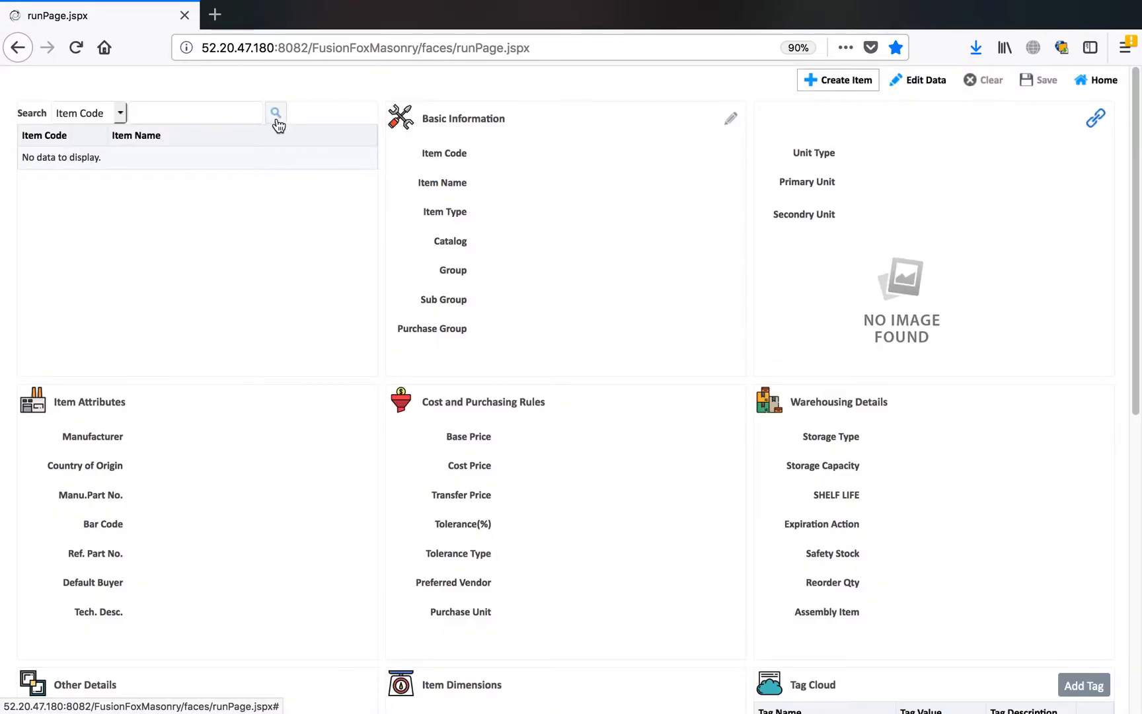
- List all items and open the basic information of Alternator Pulley Cat S806 for editing
{"action": "left_click", "coordinate": [277, 116]}
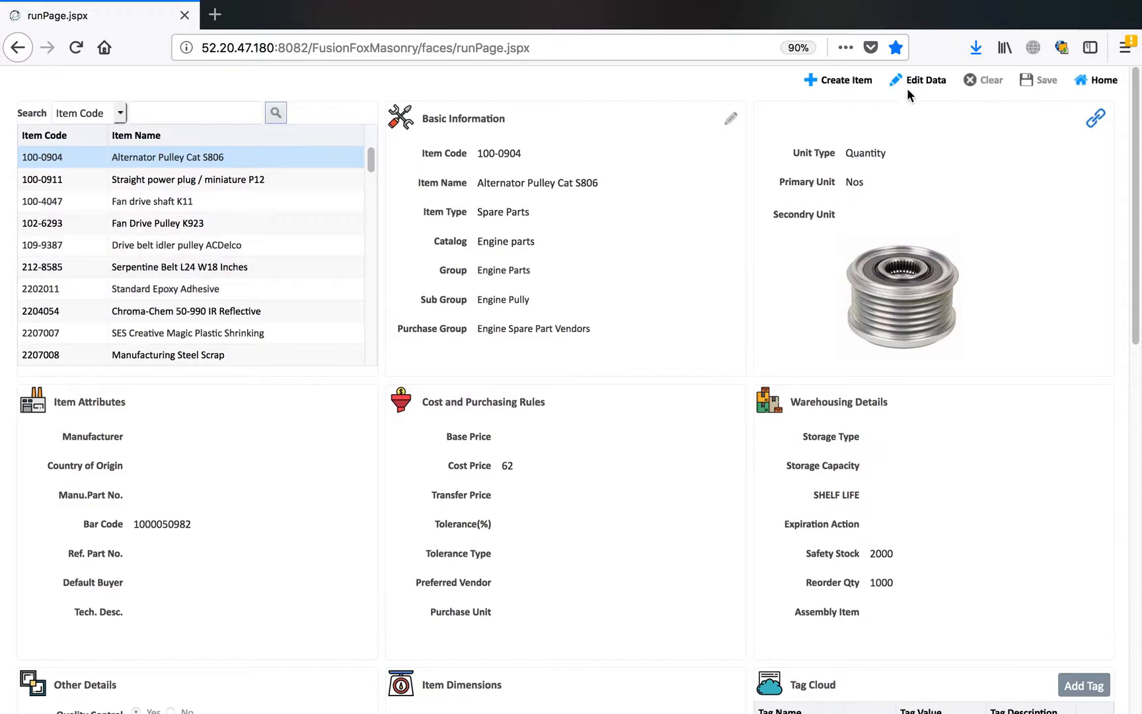
{"action": "left_click", "coordinate": [921, 79]}
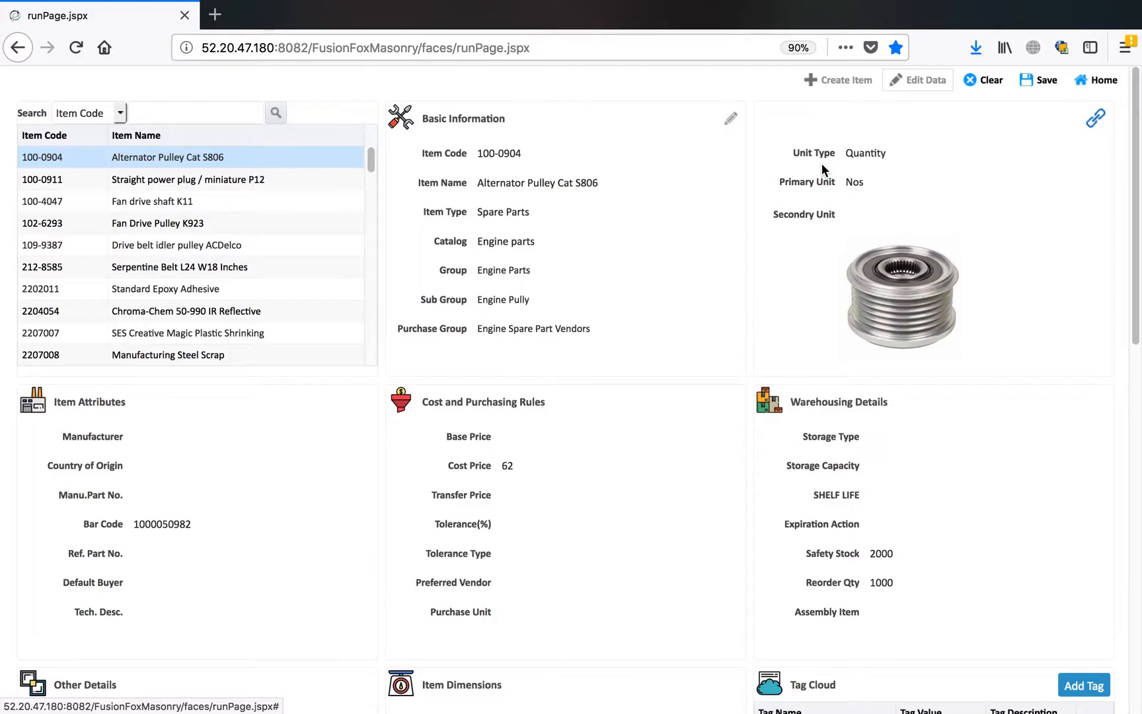
{"action": "left_click", "coordinate": [727, 120]}
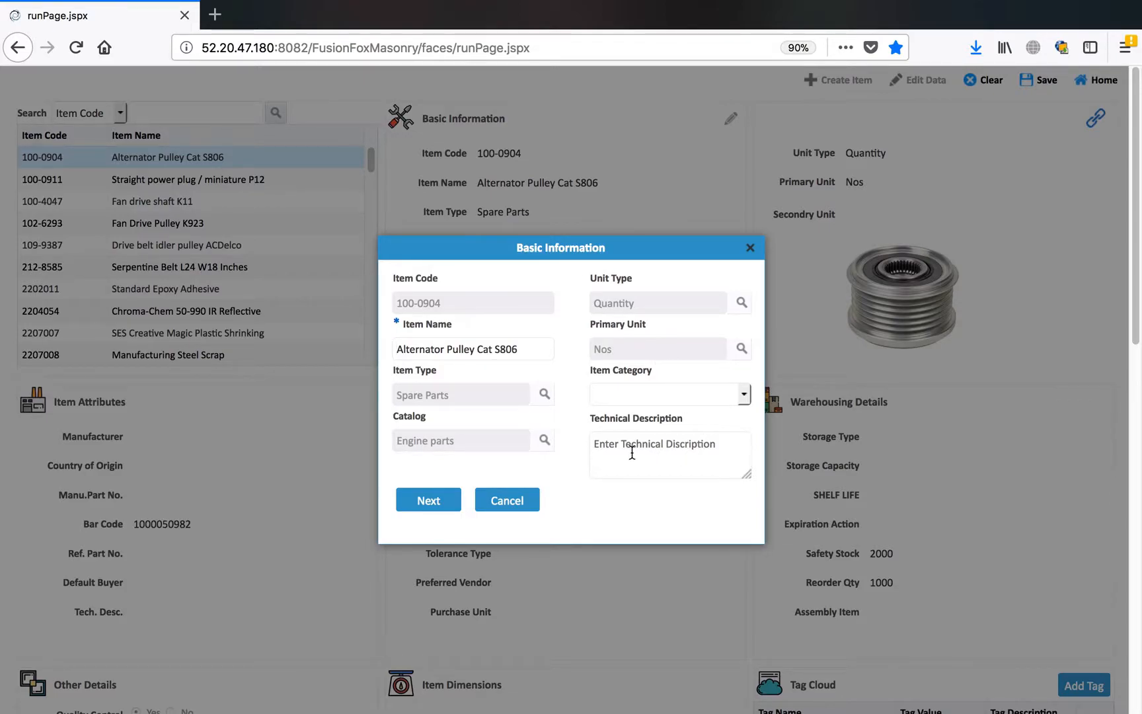
- Go past the basic information, review the Item Attributes fields, and continue to the cost and purchasing rules
{"action": "left_click", "coordinate": [442, 500]}
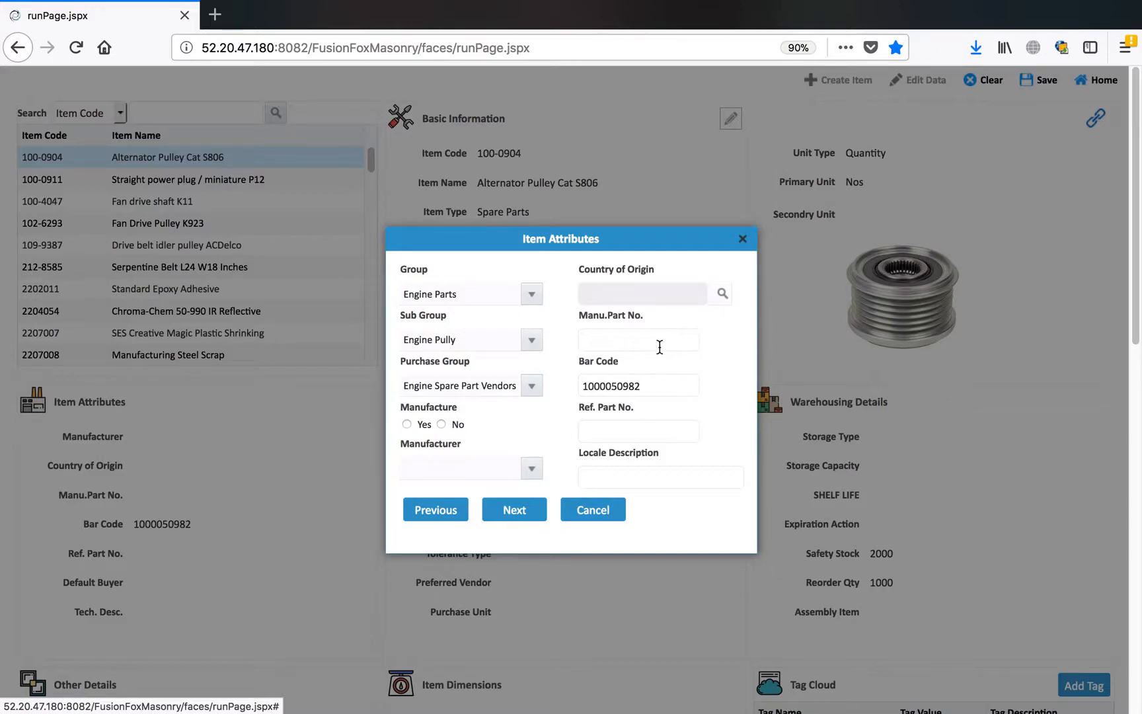
{"action": "left_click", "coordinate": [636, 426]}
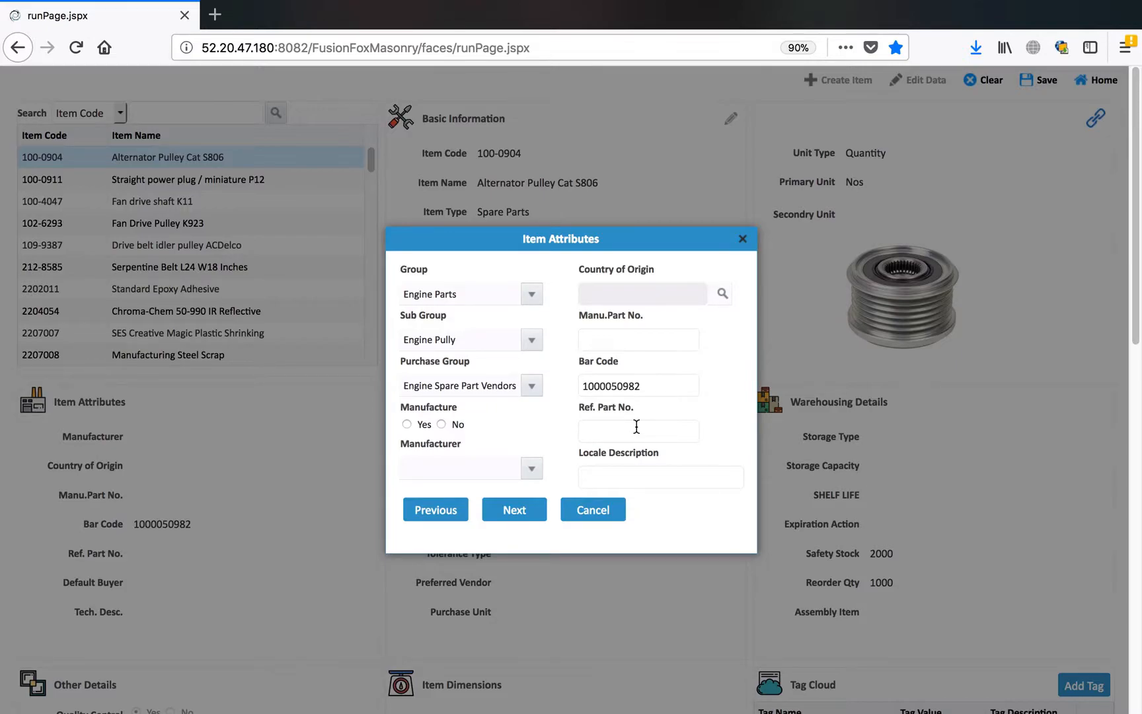
{"action": "left_click", "coordinate": [618, 478]}
{"action": "left_click", "coordinate": [526, 512]}
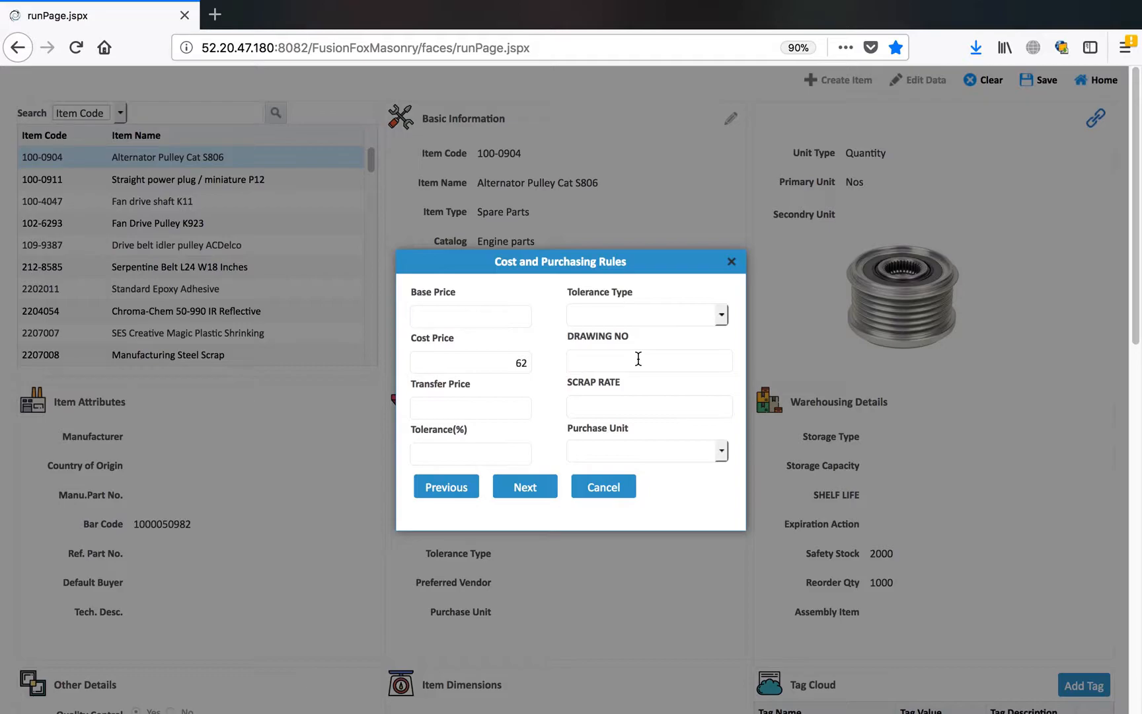
- Check the available Purchase Unit options without choosing one and continue to the warehousing details
{"action": "left_click", "coordinate": [687, 453]}
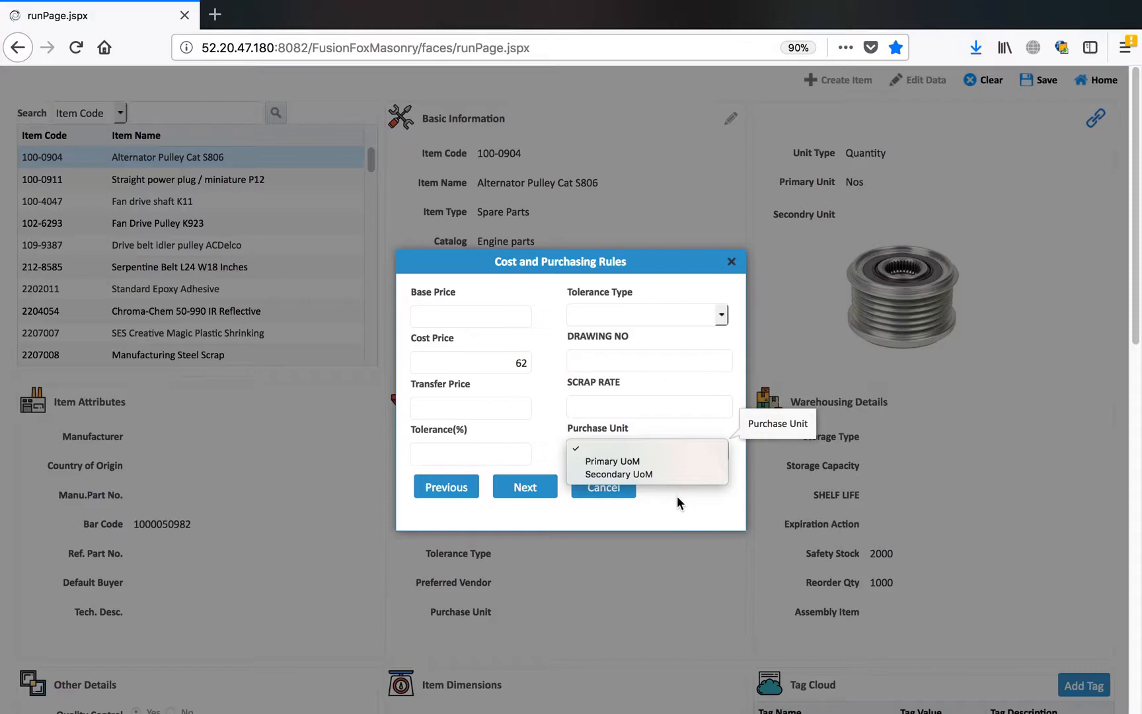
{"action": "left_click", "coordinate": [677, 500]}
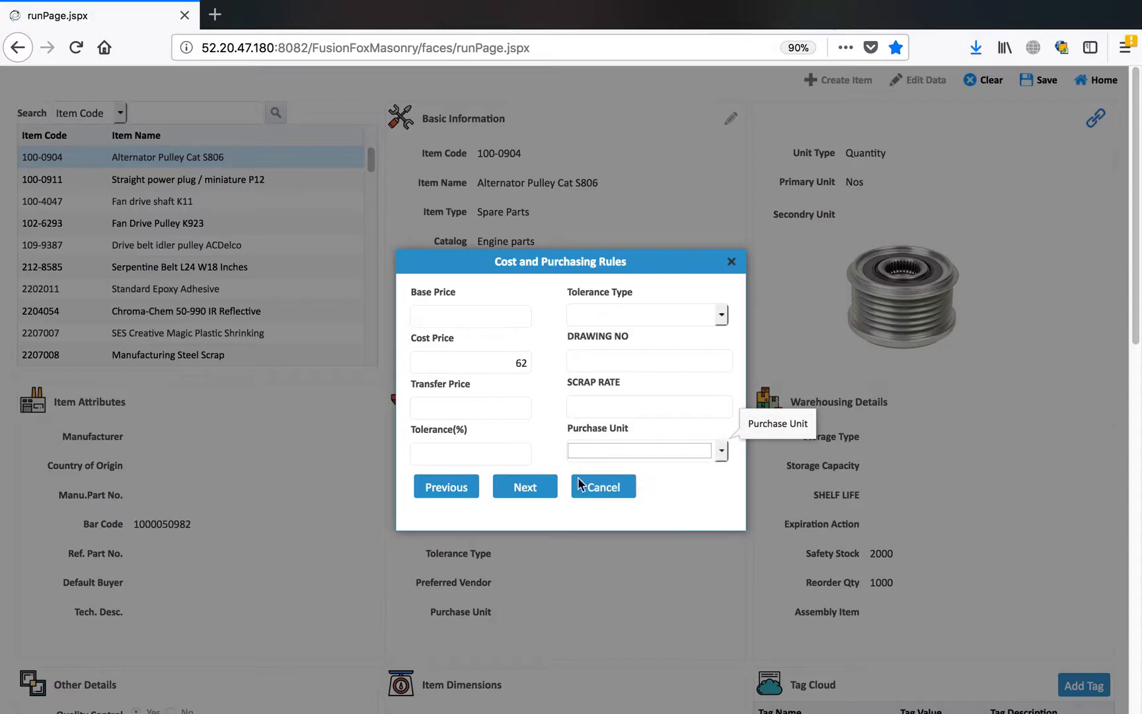
{"action": "left_click", "coordinate": [528, 488]}
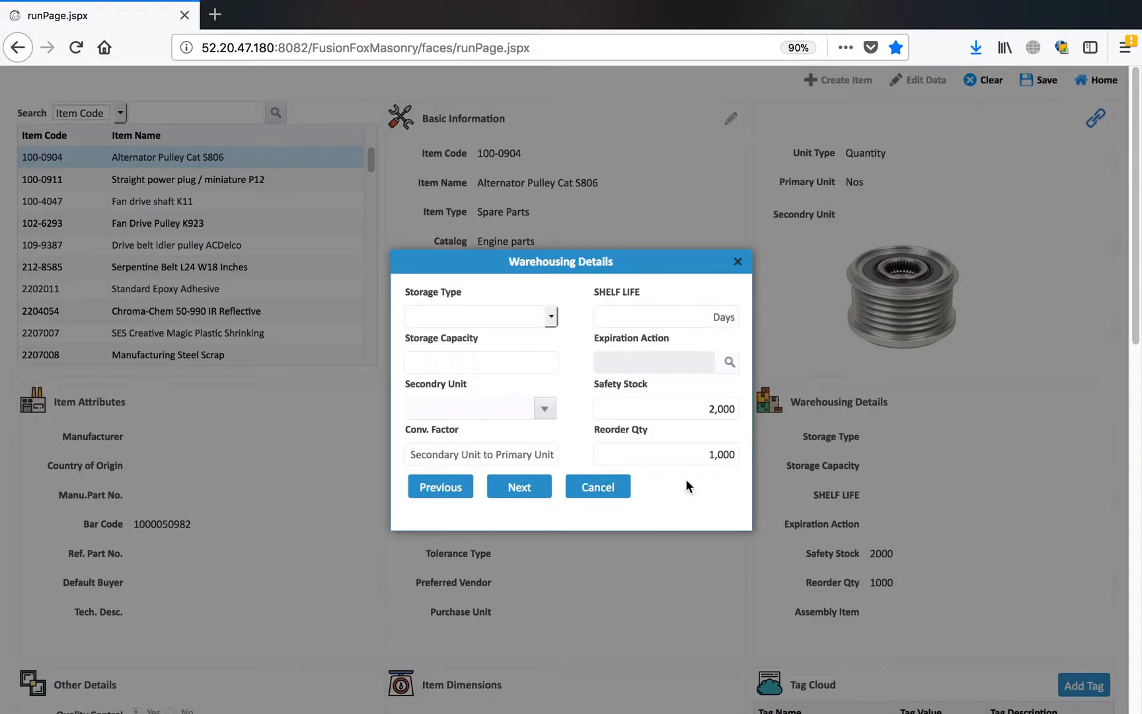
- Check the available Storage Type options without choosing one, then go through Other Details to the end of the item pages
{"action": "left_click", "coordinate": [541, 316]}
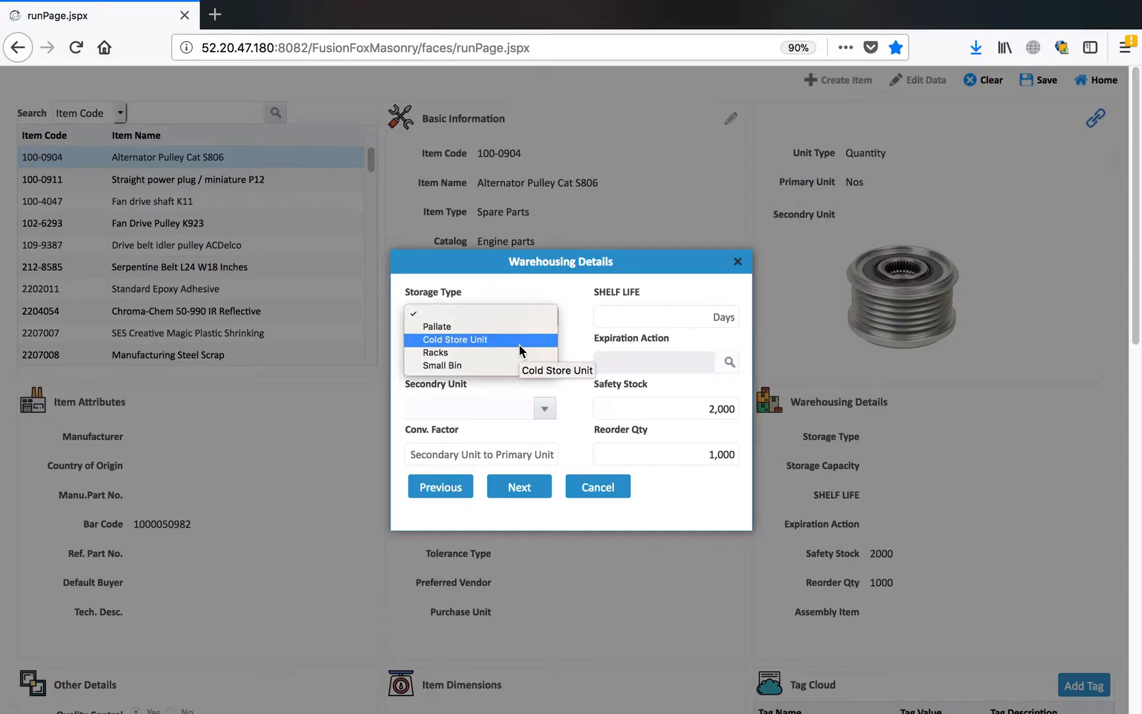
{"action": "left_click", "coordinate": [694, 510]}
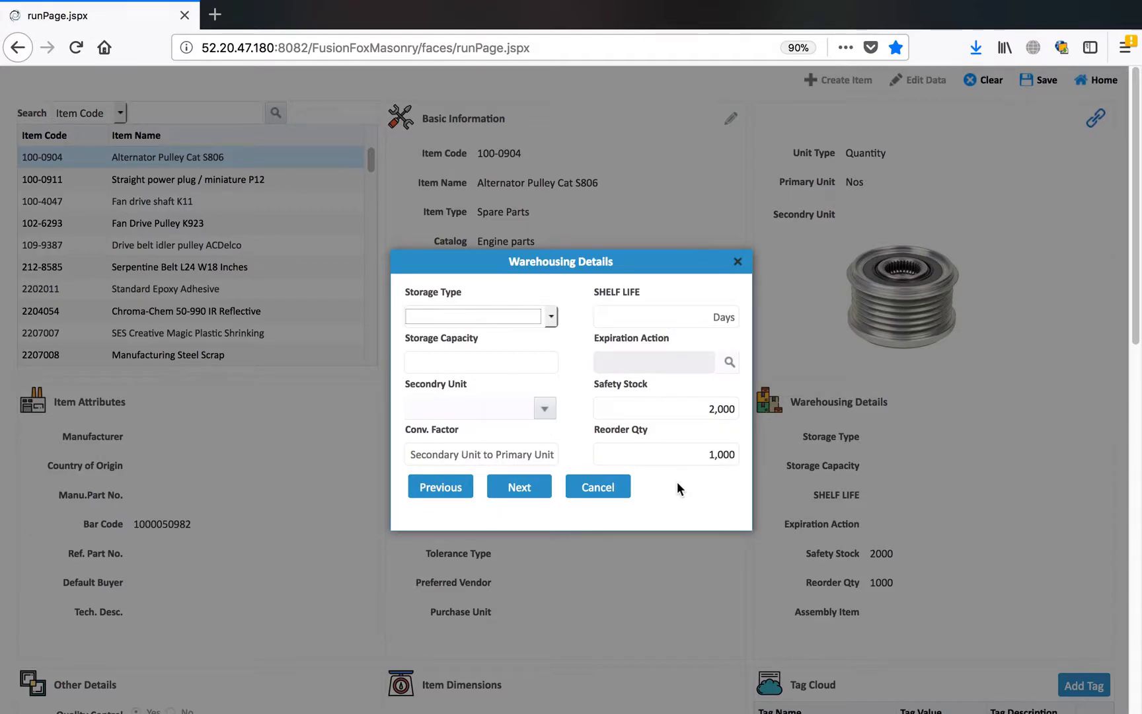
{"action": "left_click", "coordinate": [530, 492]}
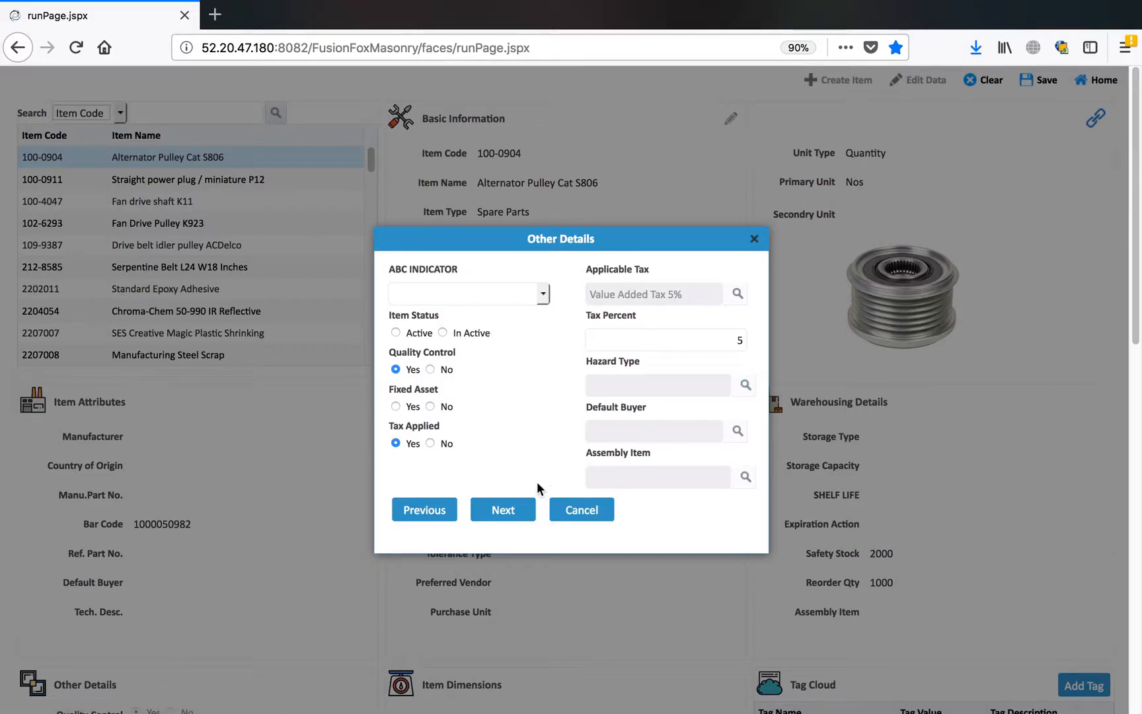
{"action": "left_click", "coordinate": [512, 511]}
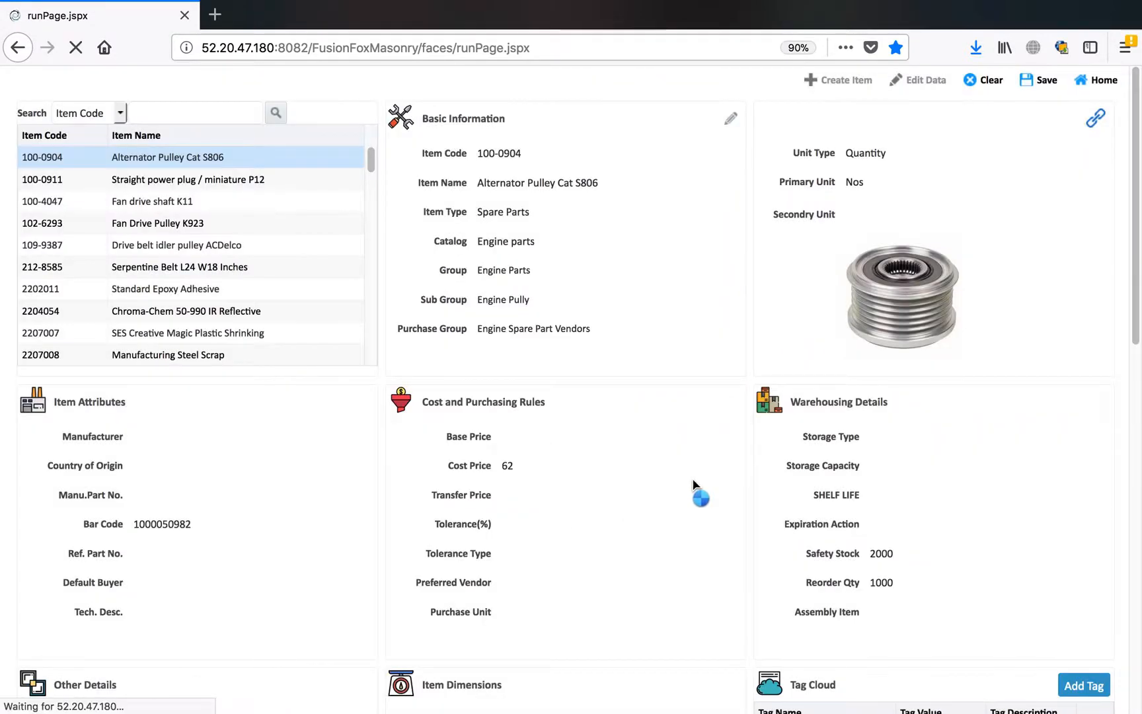
- Examine the item record's dimensions, tag cloud, substitutes, stock position, documents and spare compatibility, then return to the module overview
{"action": "scroll", "coordinate": [611, 461], "scroll_direction": "down", "scroll_amount": 5}
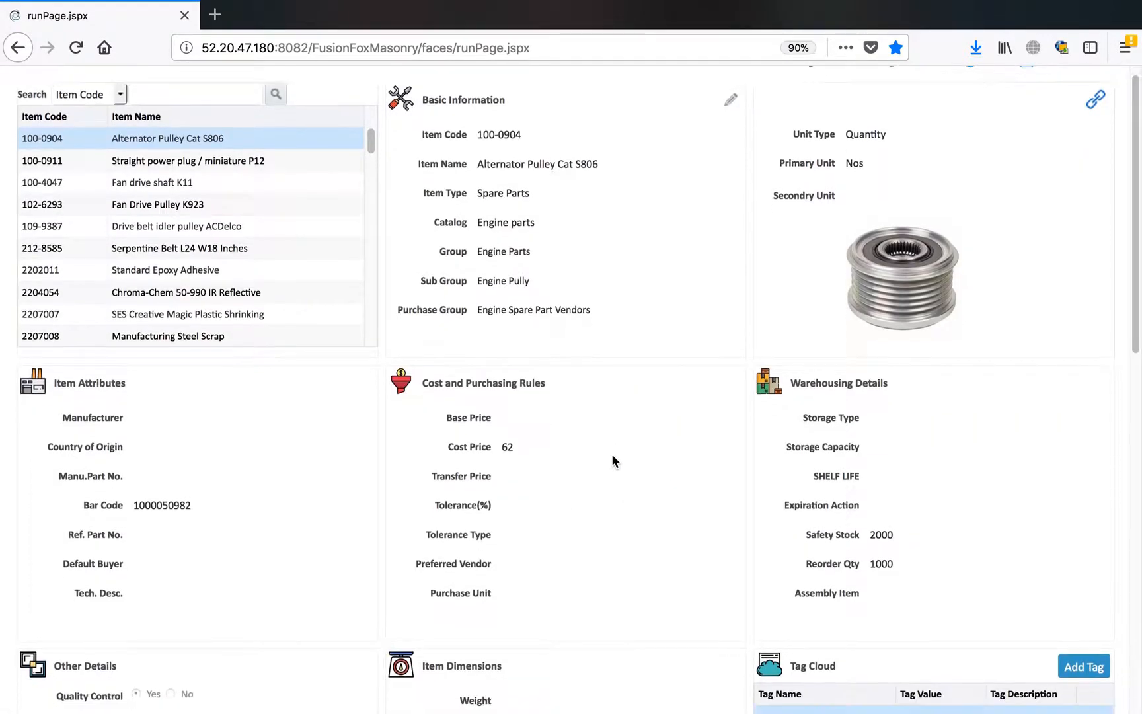
{"action": "scroll", "coordinate": [639, 448], "scroll_direction": "down", "scroll_amount": 3}
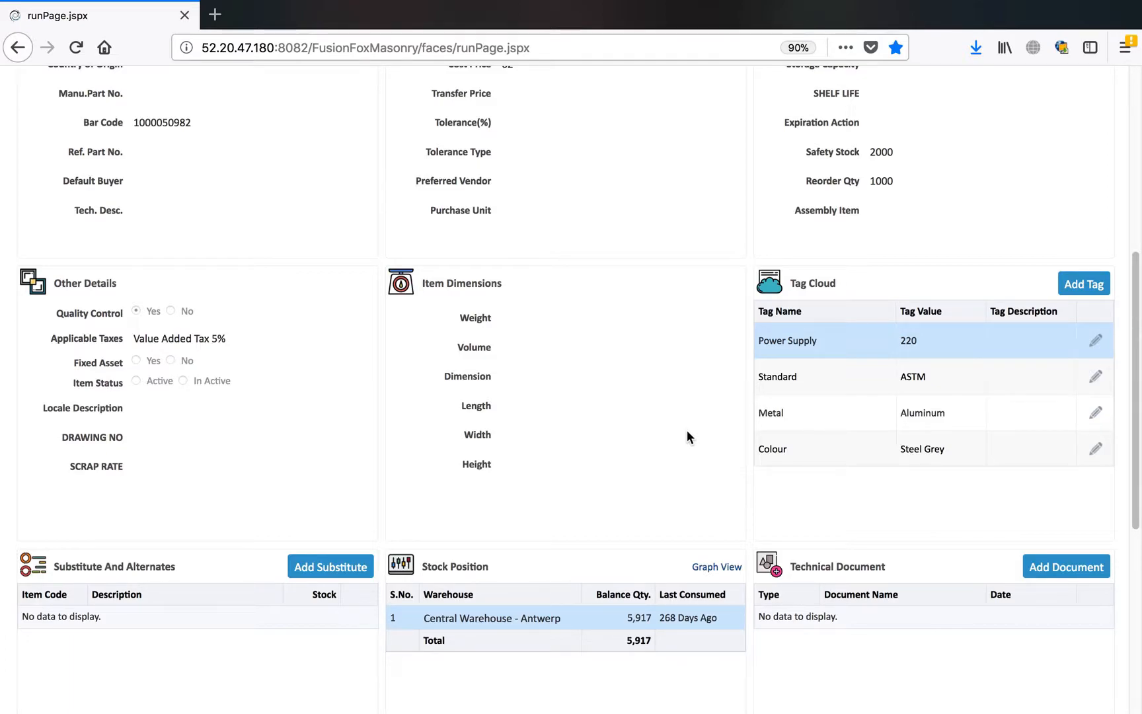
{"action": "scroll", "coordinate": [692, 429], "scroll_direction": "down", "scroll_amount": 1}
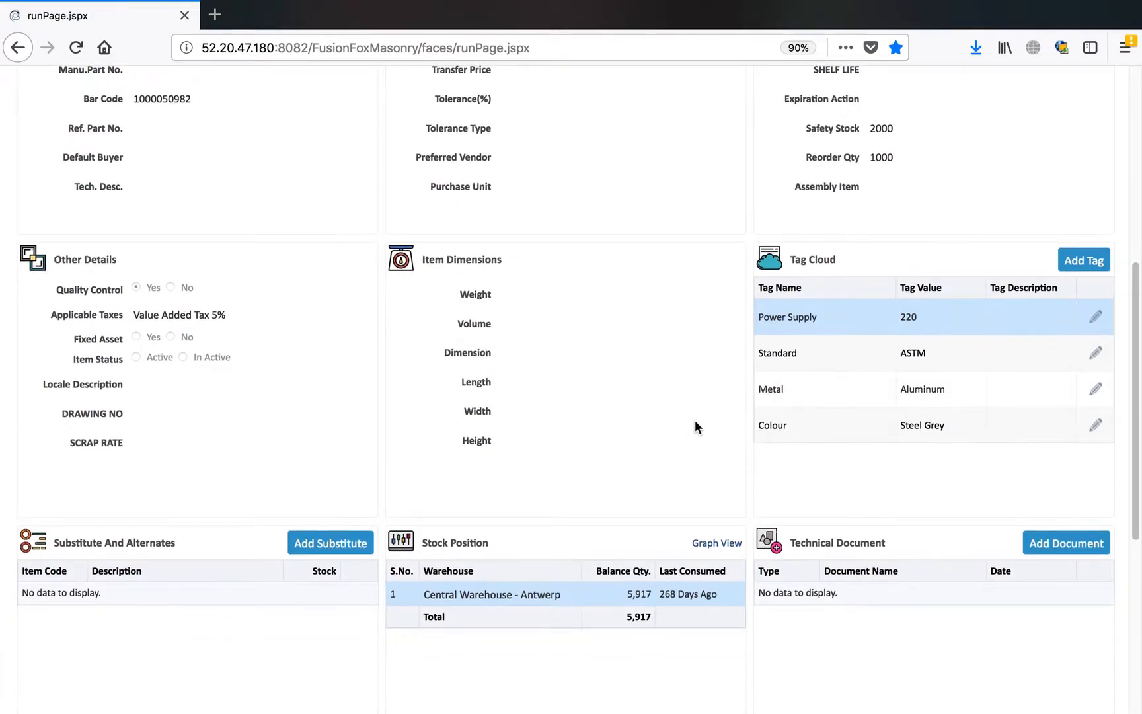
{"action": "scroll", "coordinate": [695, 427], "scroll_direction": "down", "scroll_amount": 3}
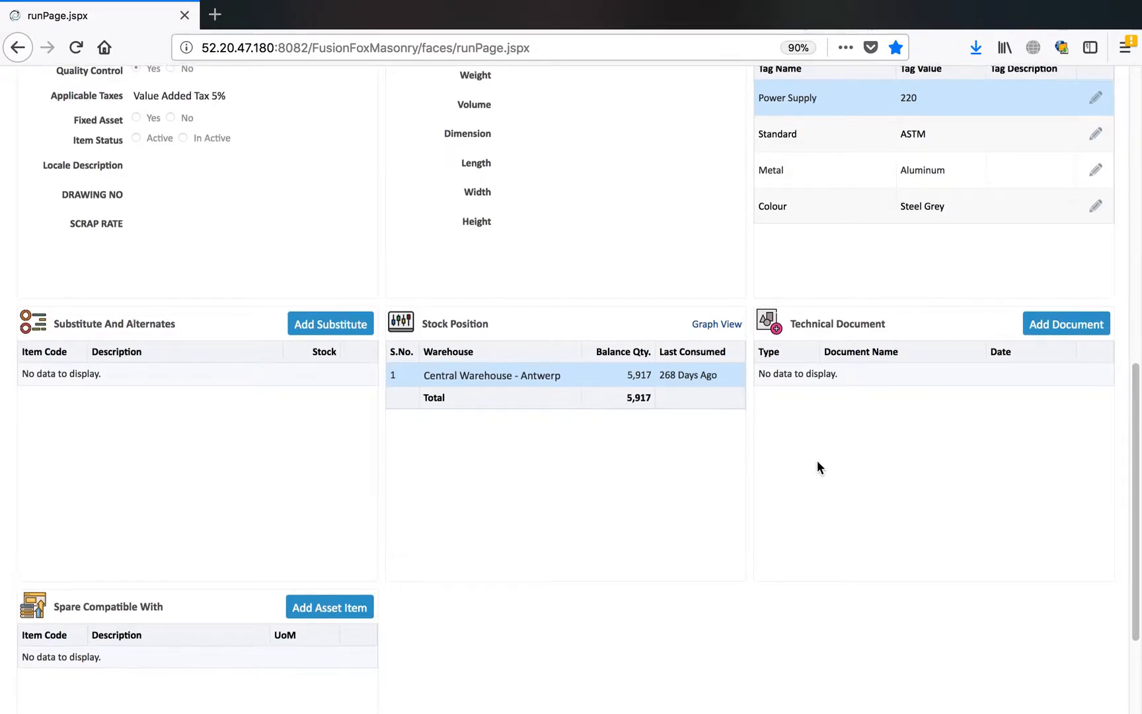
{"action": "scroll", "coordinate": [817, 463], "scroll_direction": "down", "scroll_amount": 4}
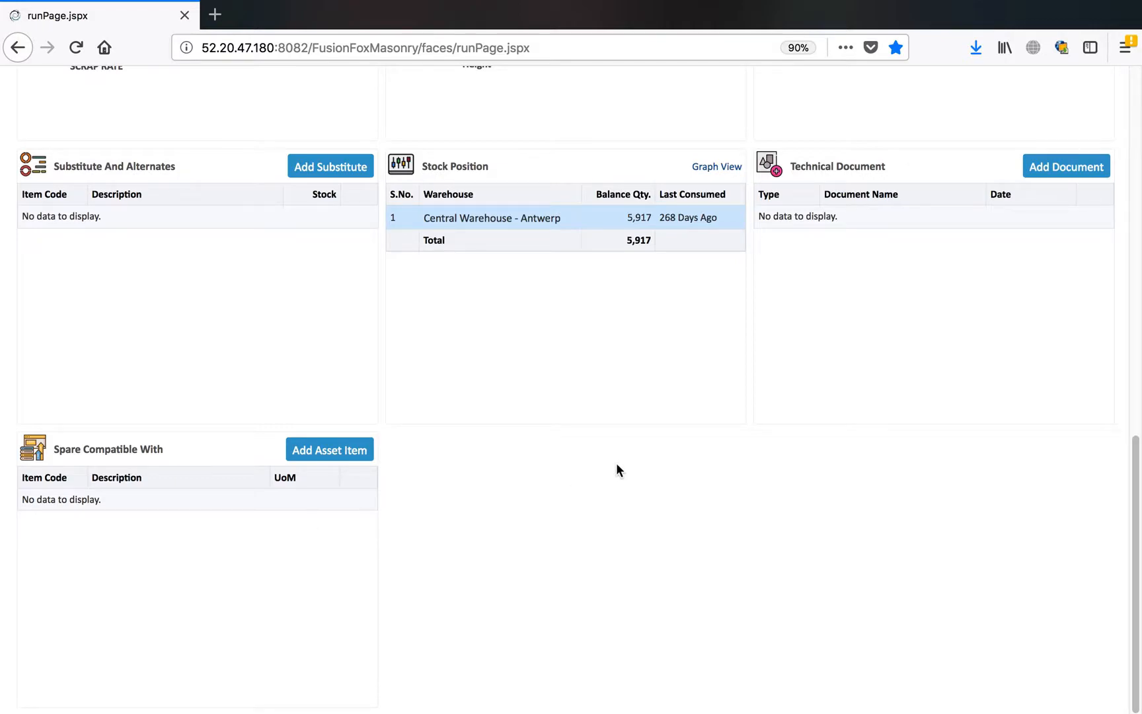
{"action": "scroll", "coordinate": [806, 436], "scroll_direction": "up", "scroll_amount": 5}
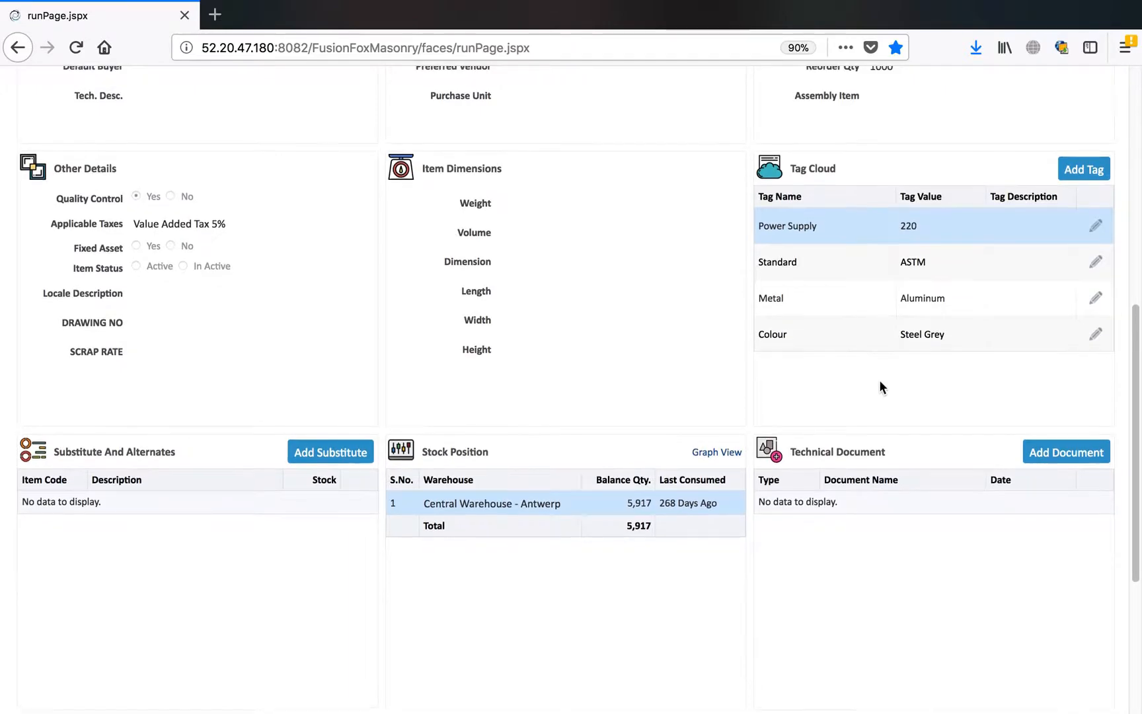
{"action": "scroll", "coordinate": [877, 382], "scroll_direction": "up", "scroll_amount": 9}
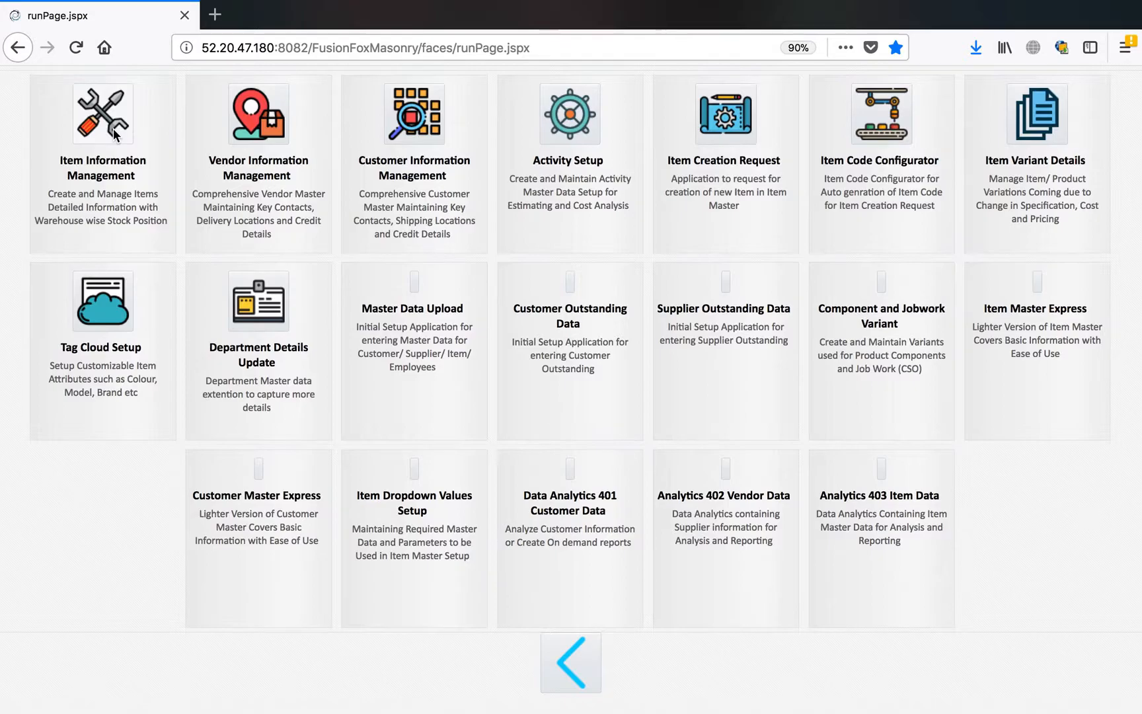
- Open Vendor Information Management, list all vendors, examine the ABV Roodhart Marine Services record through its bank details, and return to the module overview
{"action": "left_click", "coordinate": [255, 106]}
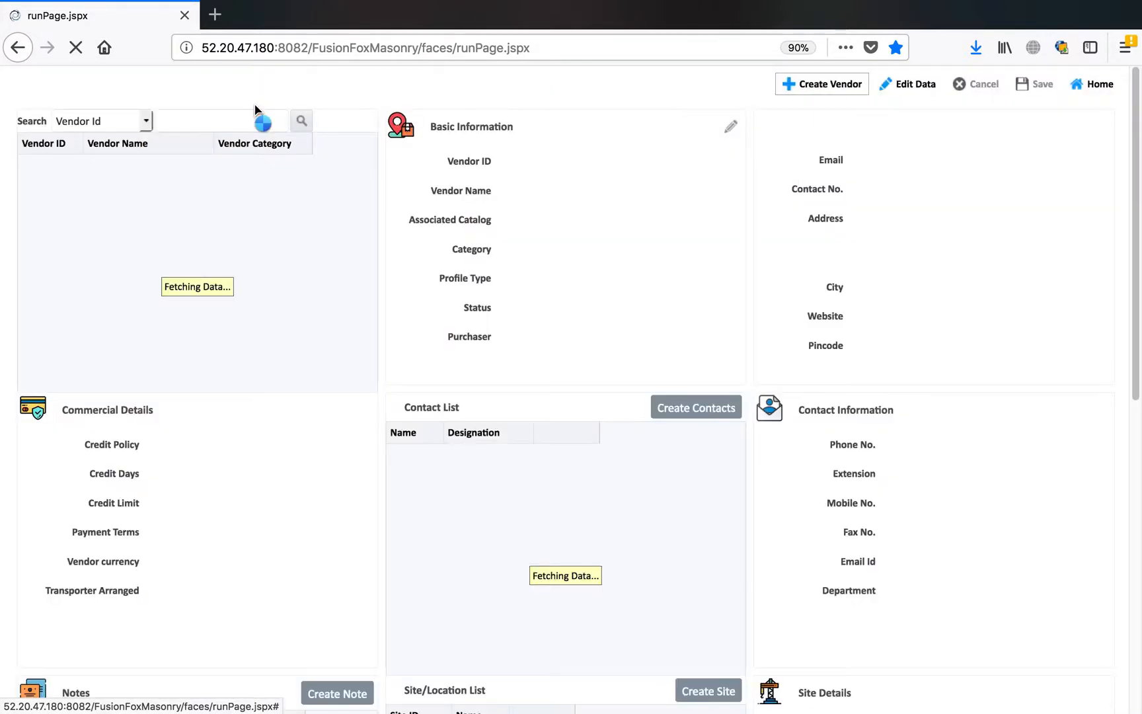
{"action": "left_click", "coordinate": [301, 124]}
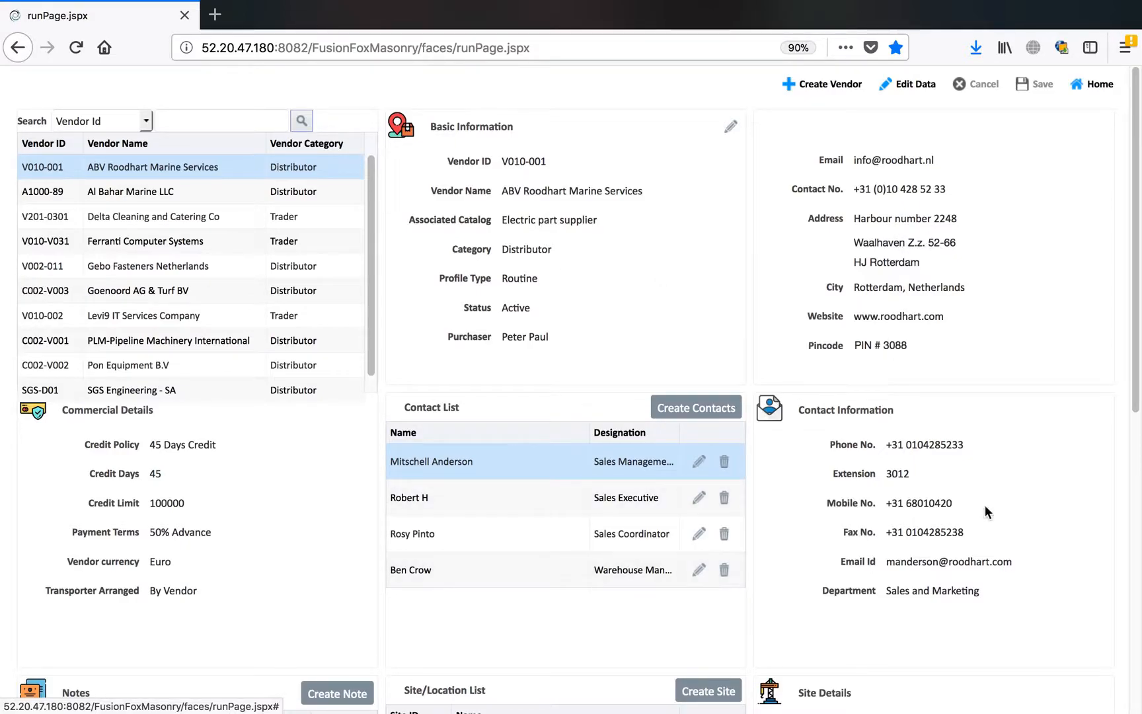
{"action": "scroll", "coordinate": [1025, 467], "scroll_direction": "down", "scroll_amount": 3}
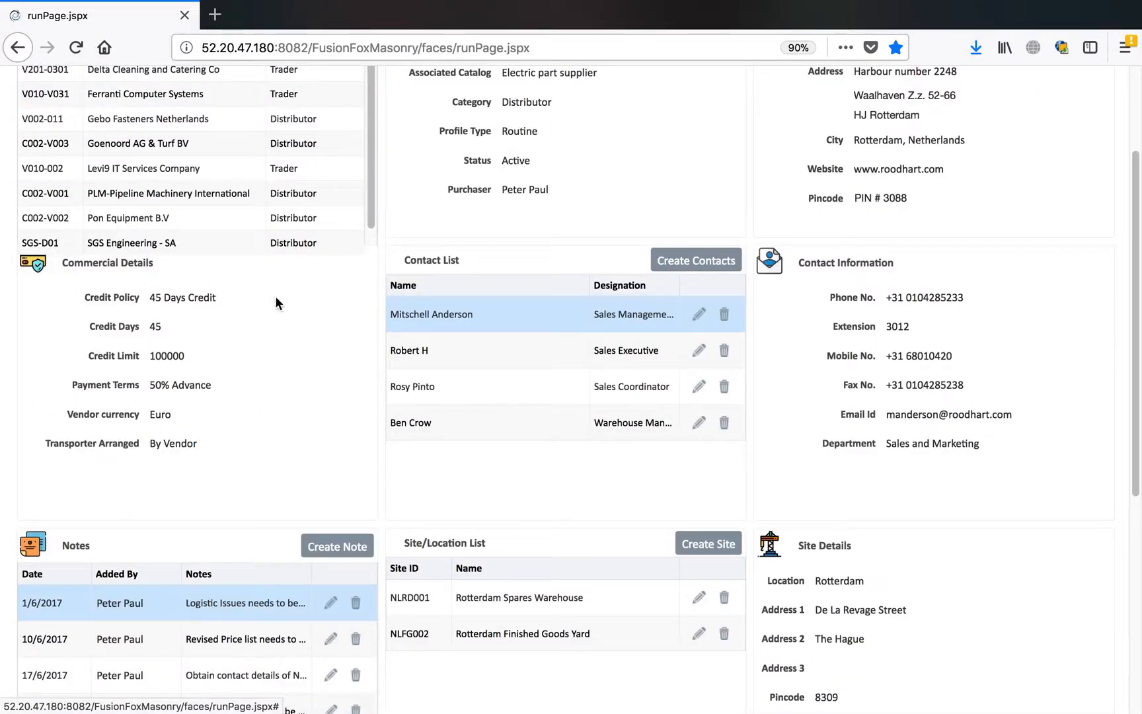
{"action": "scroll", "coordinate": [423, 336], "scroll_direction": "down", "scroll_amount": 1}
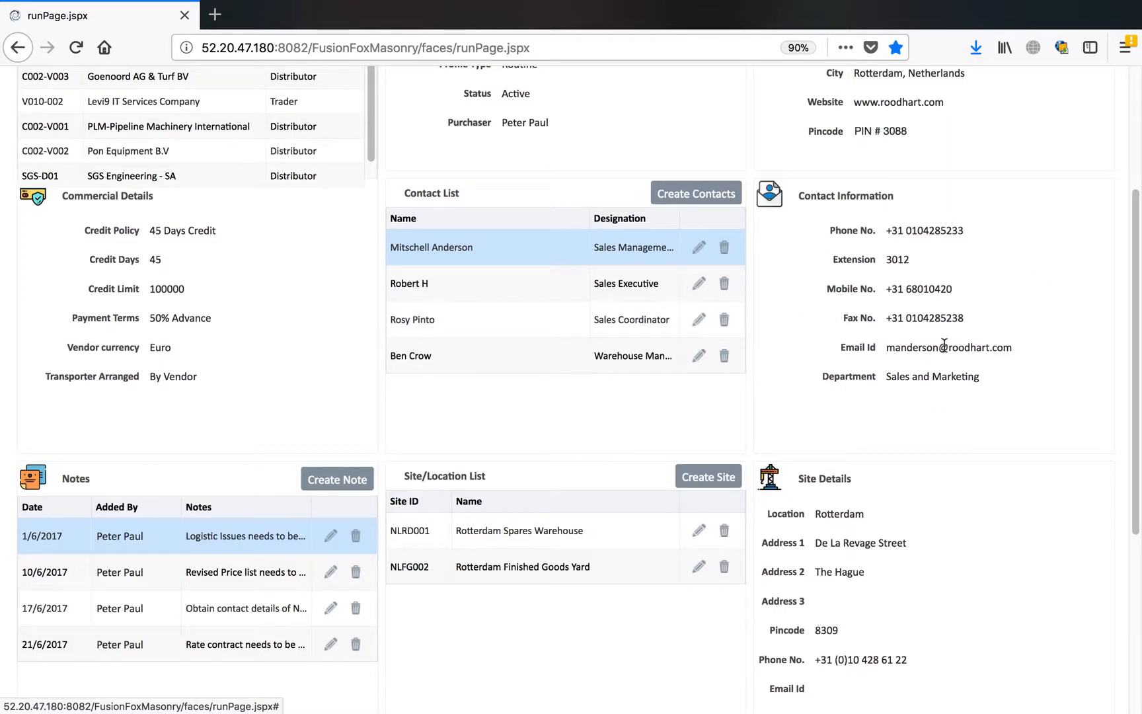
{"action": "scroll", "coordinate": [948, 326], "scroll_direction": "down", "scroll_amount": 1}
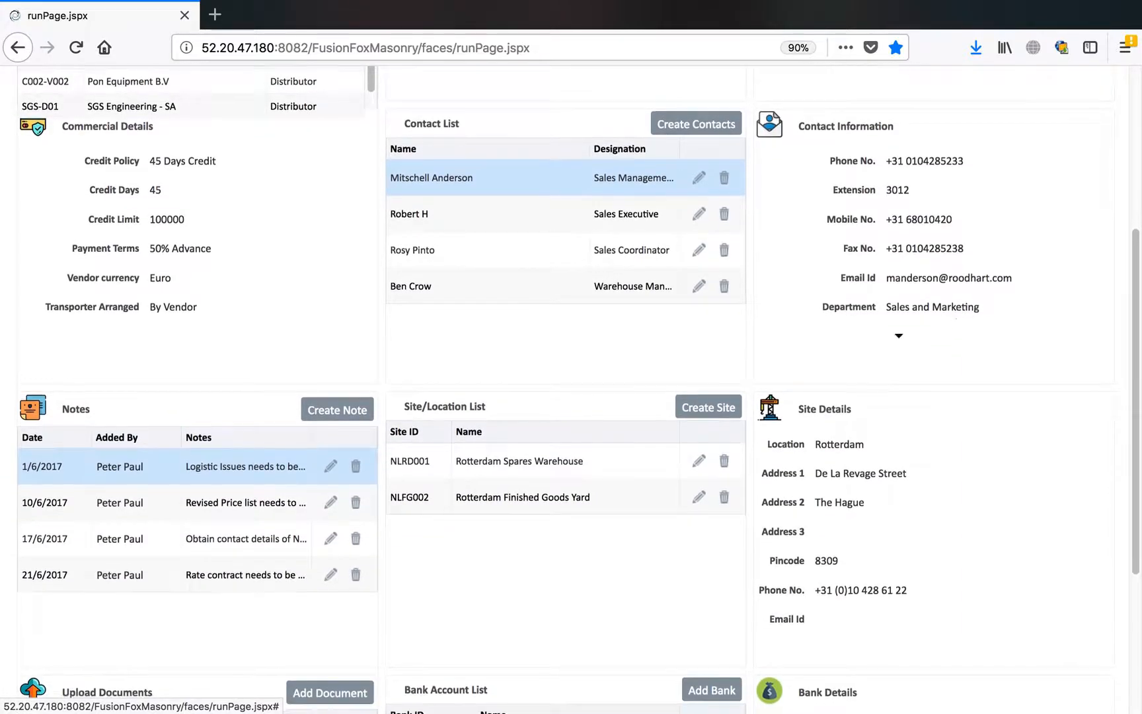
{"action": "scroll", "coordinate": [462, 396], "scroll_direction": "down", "scroll_amount": 1}
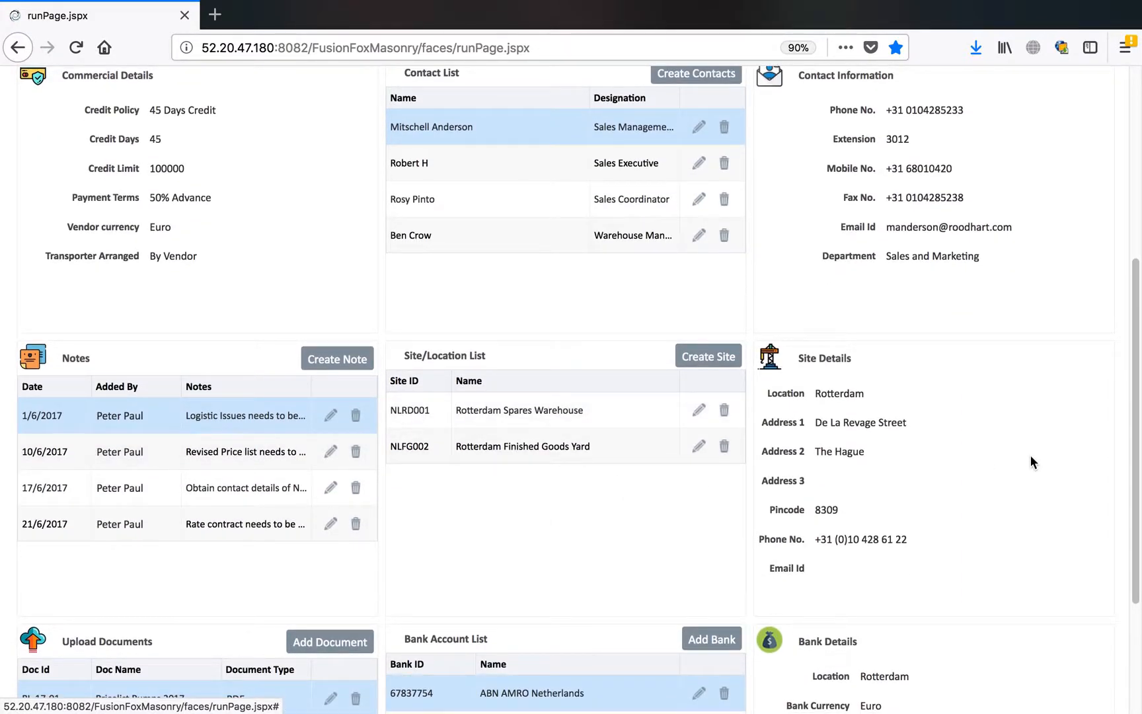
{"action": "scroll", "coordinate": [1005, 462], "scroll_direction": "down", "scroll_amount": 3}
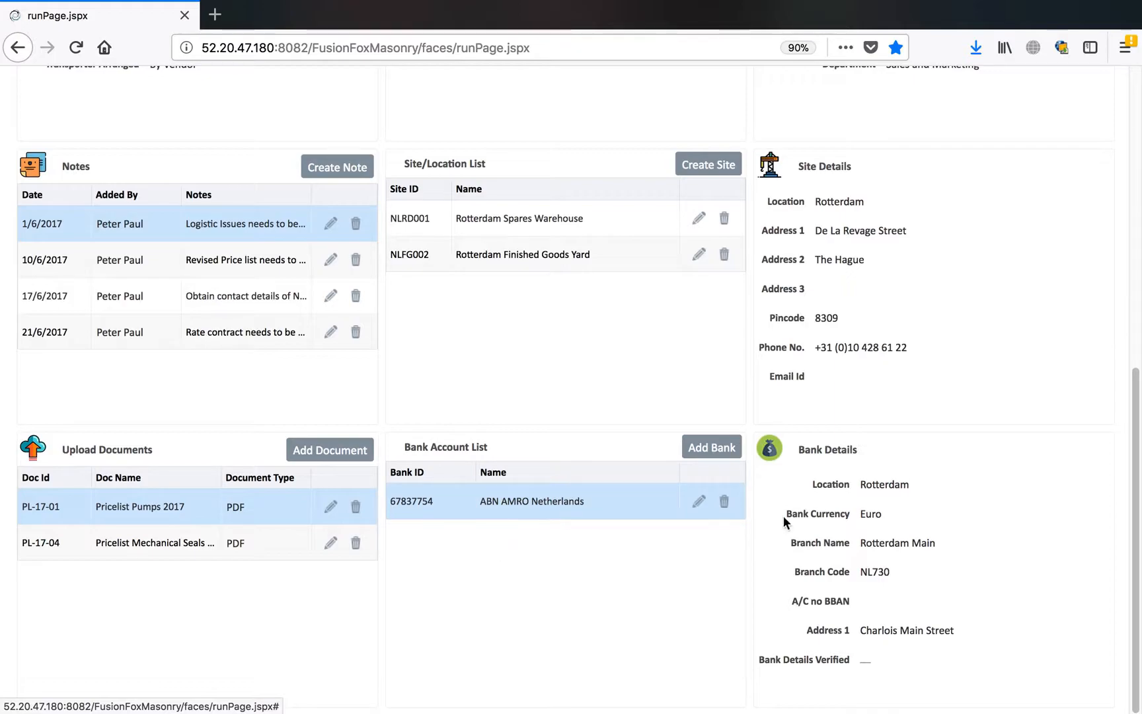
{"action": "scroll", "coordinate": [929, 458], "scroll_direction": "up", "scroll_amount": 8}
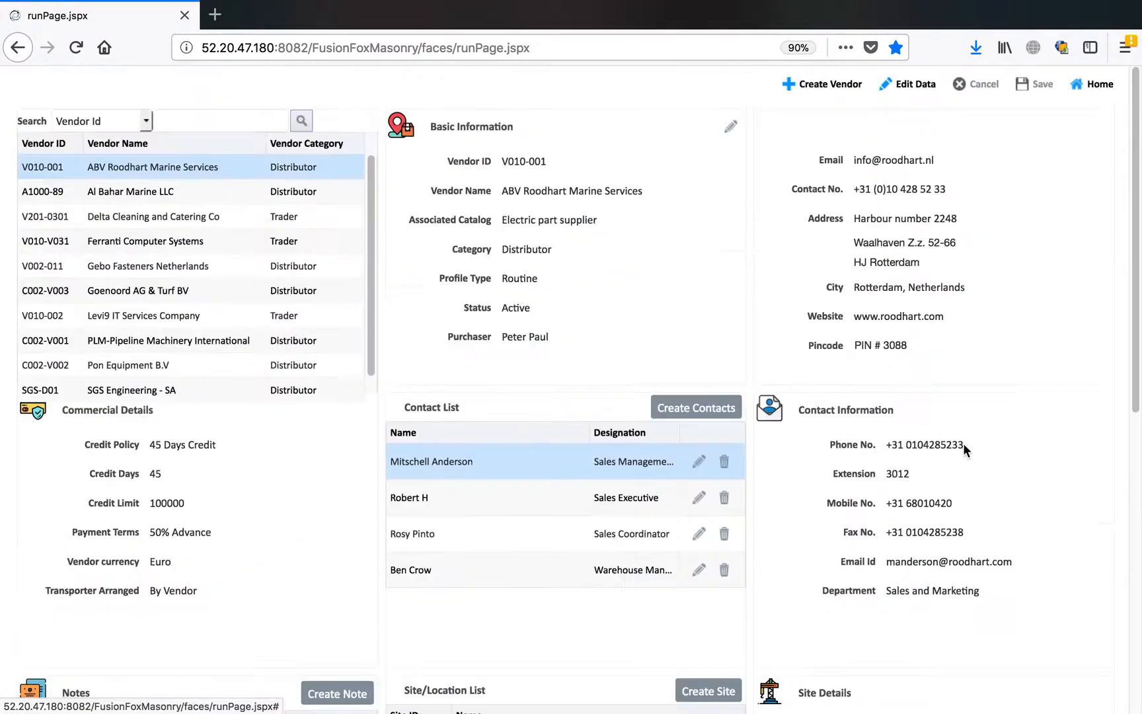
{"action": "left_click", "coordinate": [1094, 84]}
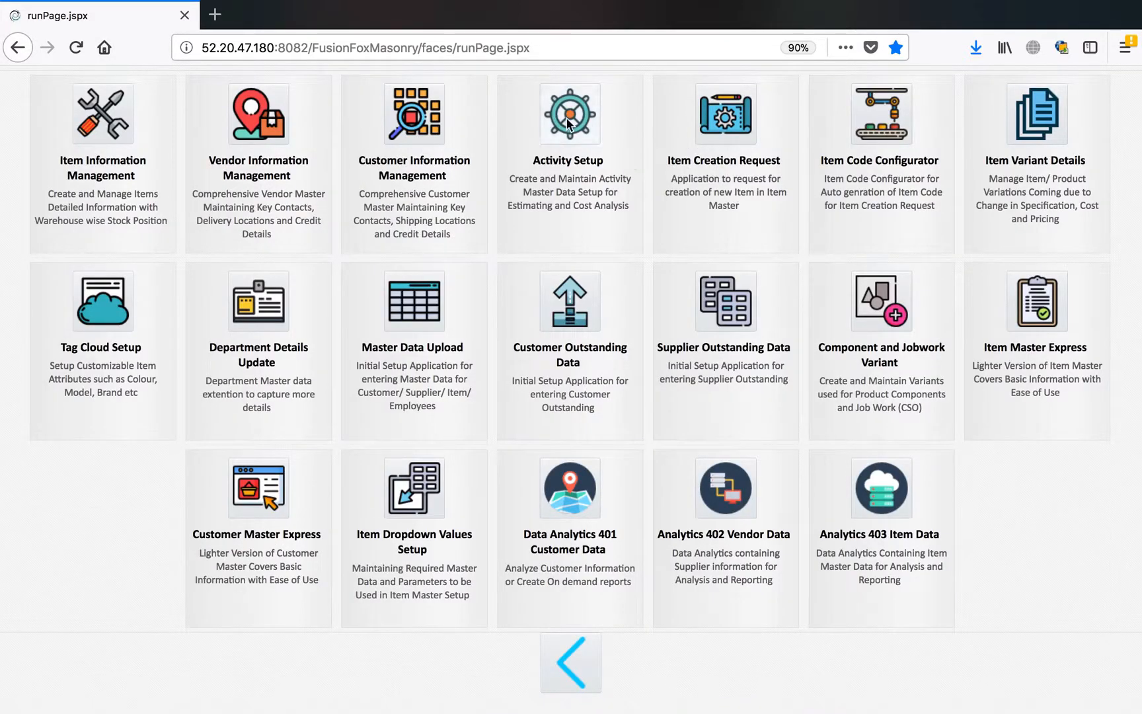
- Open Activity Setup, list all activities, examine the Control Room Equipment Installation 132KV record, and return to the module overview
{"action": "left_click", "coordinate": [567, 121]}
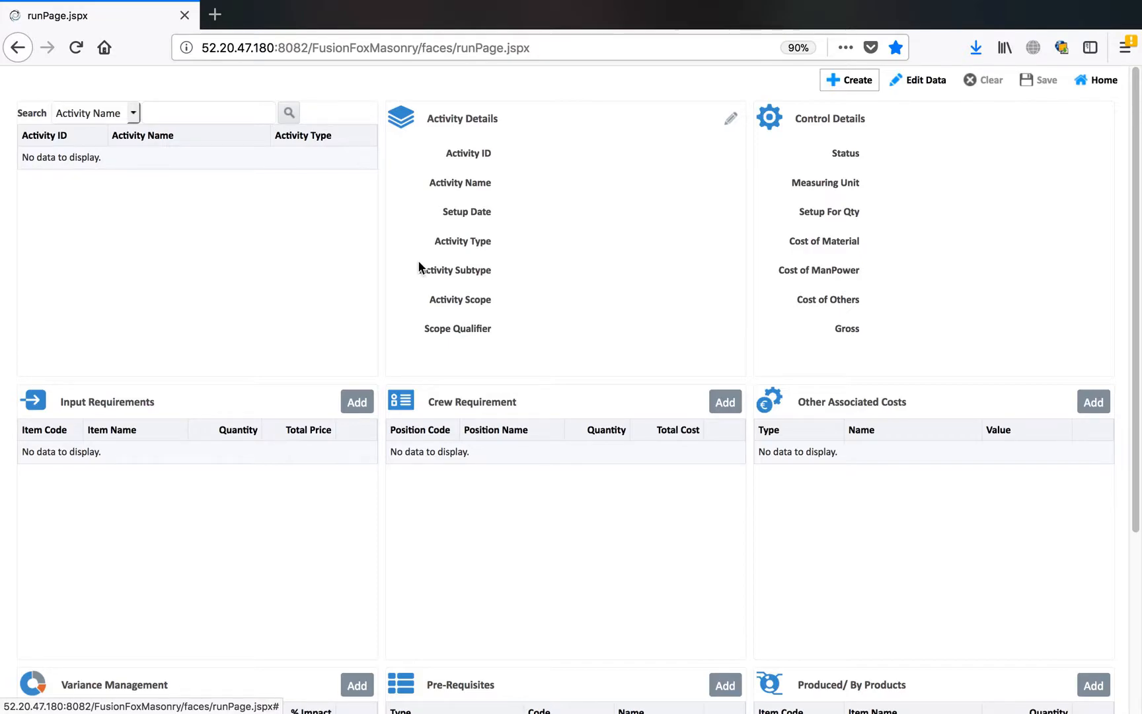
{"action": "left_click", "coordinate": [289, 118]}
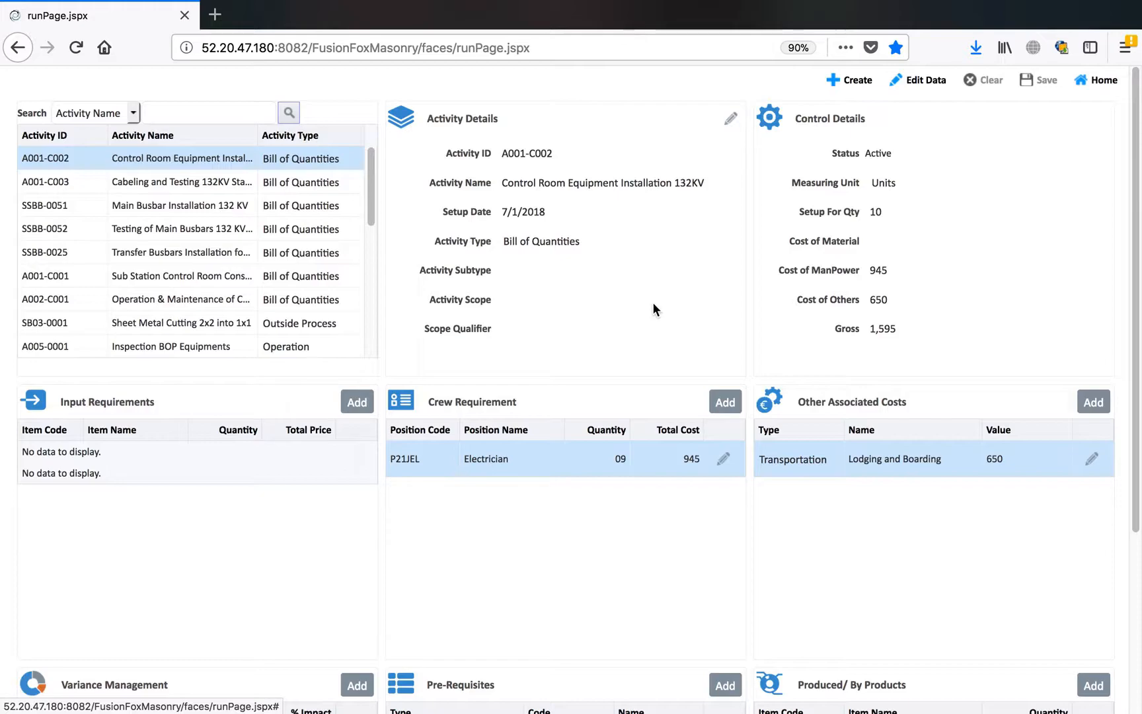
{"action": "scroll", "coordinate": [653, 302], "scroll_direction": "down", "scroll_amount": 5}
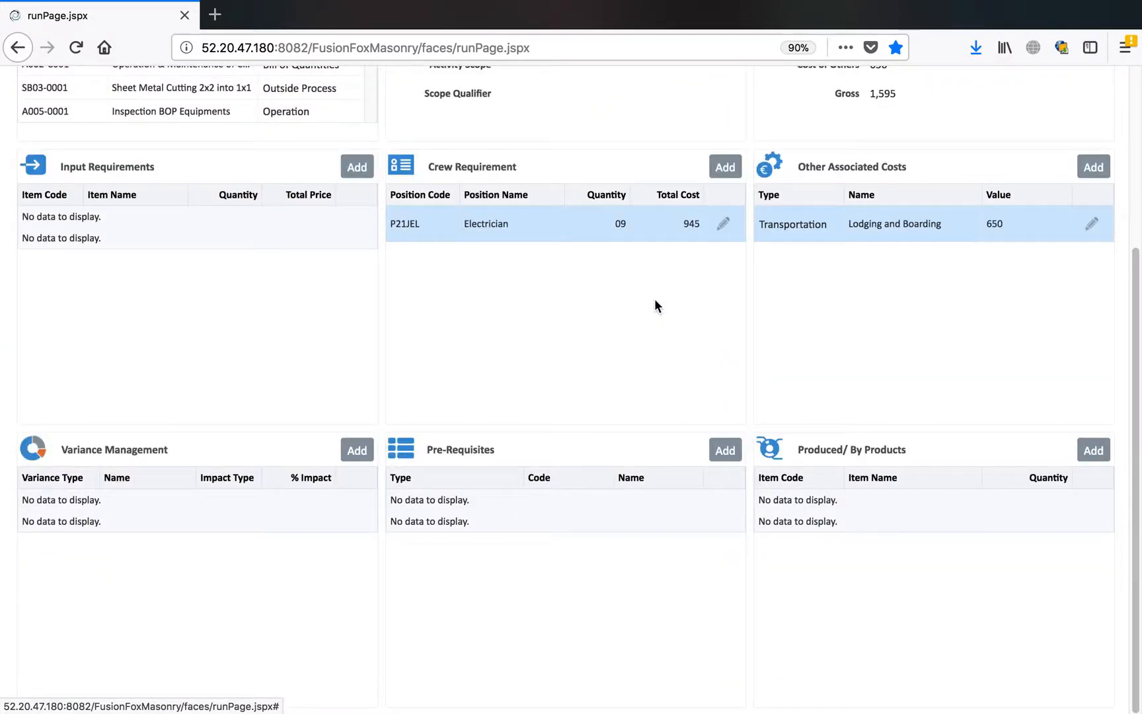
{"action": "scroll", "coordinate": [656, 303], "scroll_direction": "up", "scroll_amount": 5}
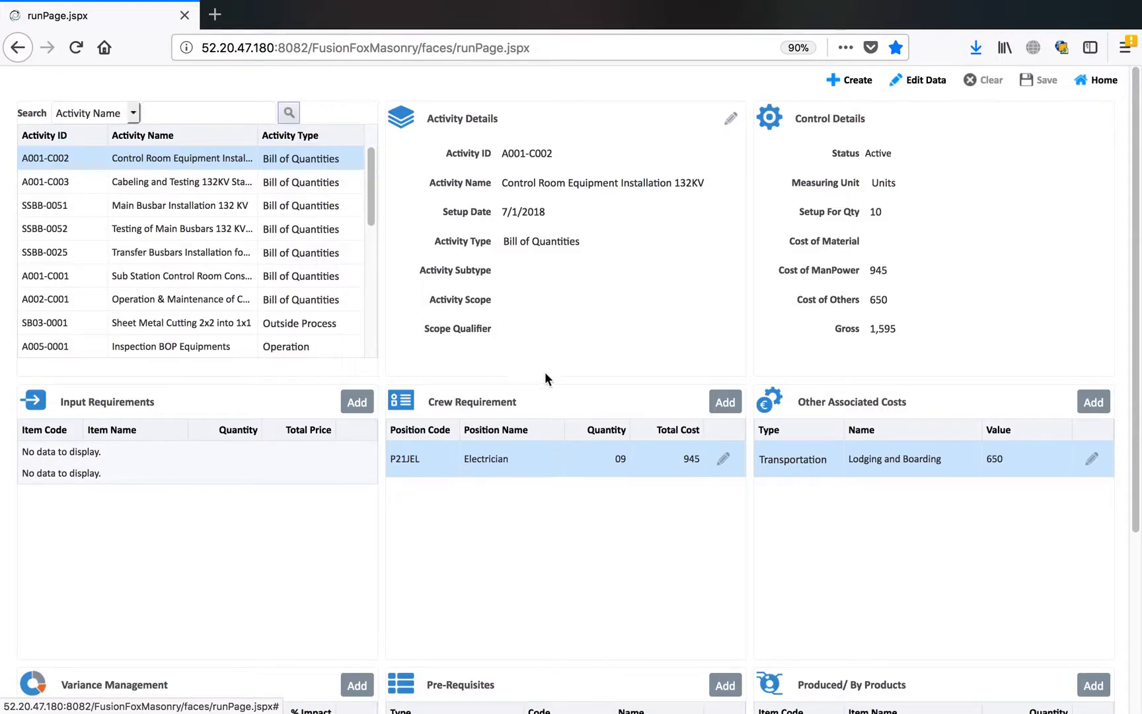
{"action": "left_click", "coordinate": [1099, 80]}
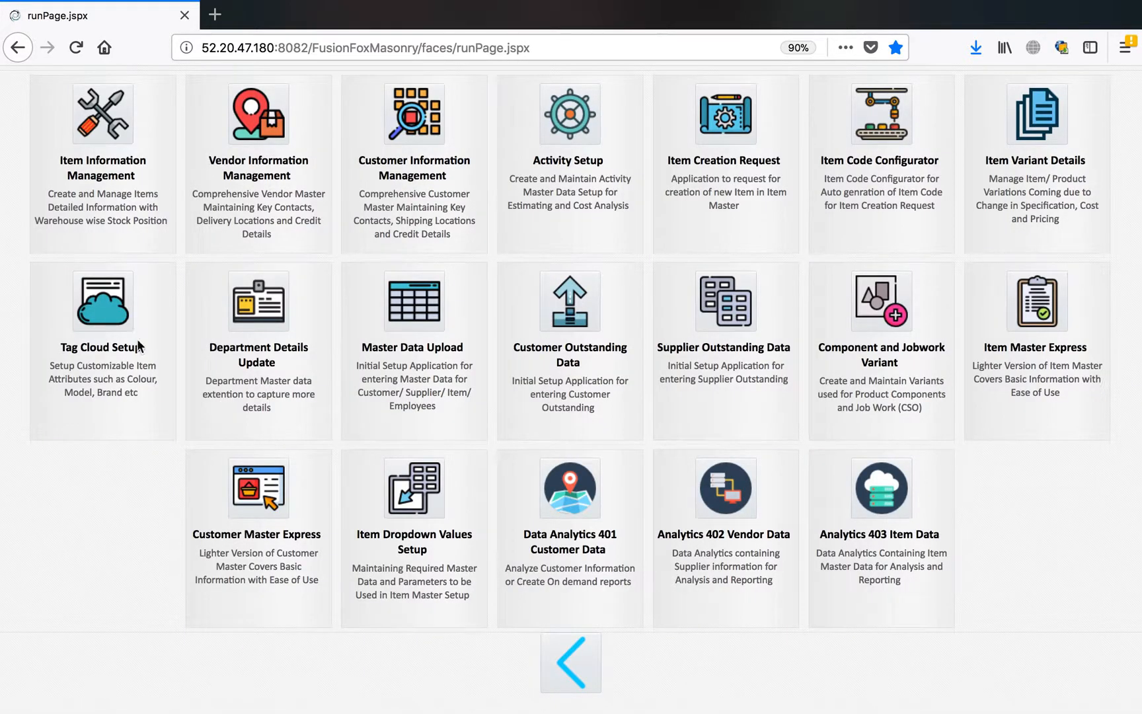
- Open Tag Cloud Setup, list all tag sets, view the tags of Item Master Tag Cloud, and return to the module overview
{"action": "left_click", "coordinate": [109, 313]}
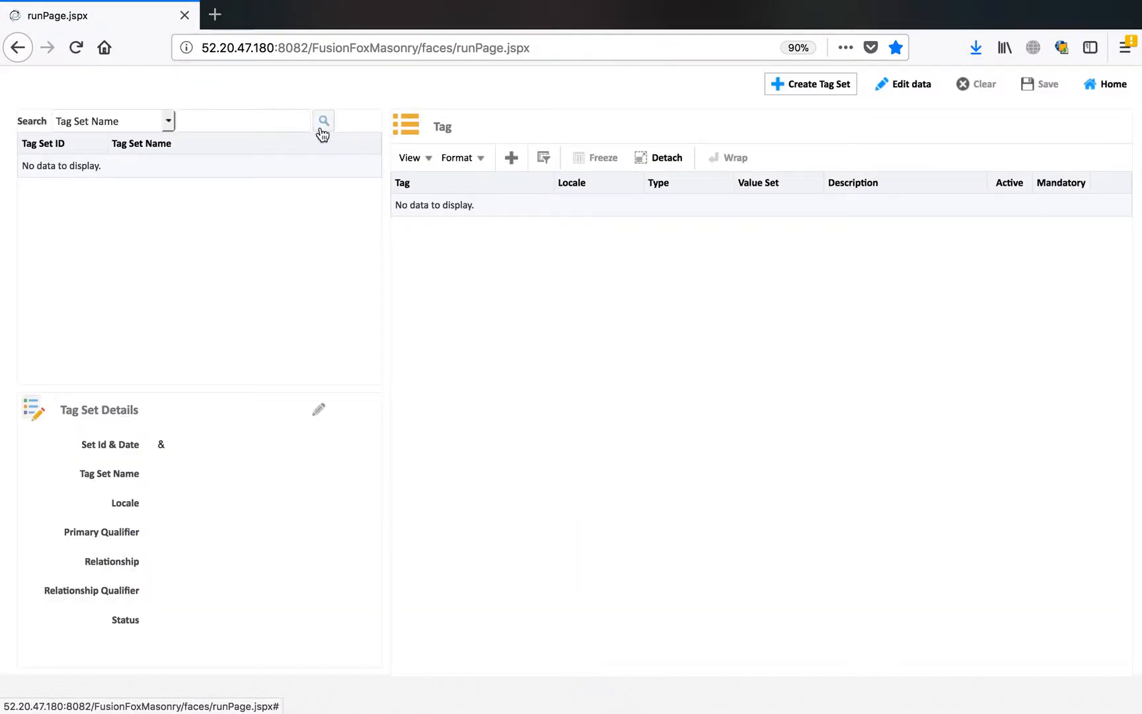
{"action": "left_click", "coordinate": [321, 127]}
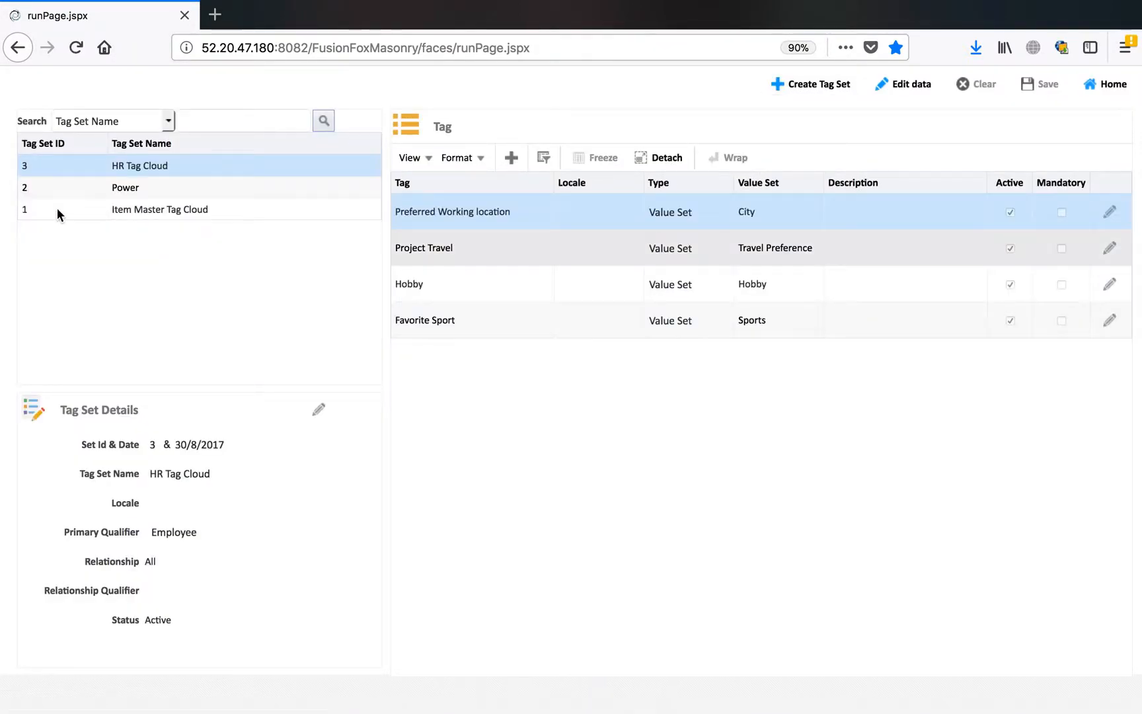
{"action": "left_click", "coordinate": [143, 210]}
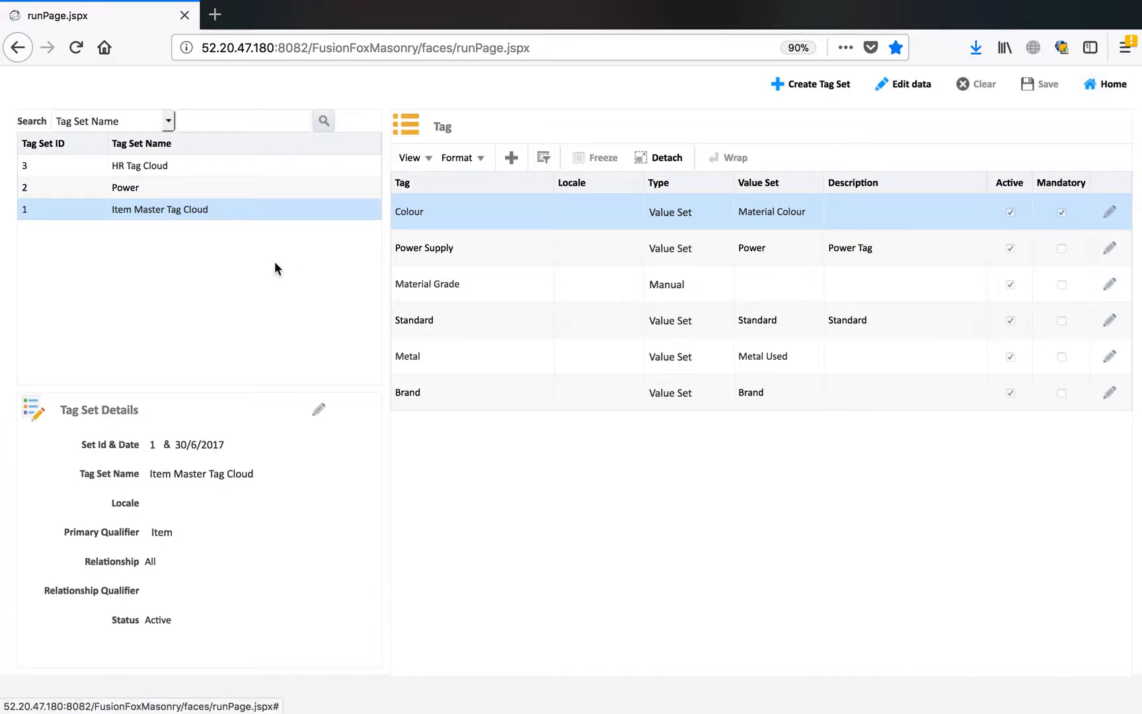
{"action": "left_click", "coordinate": [1103, 85]}
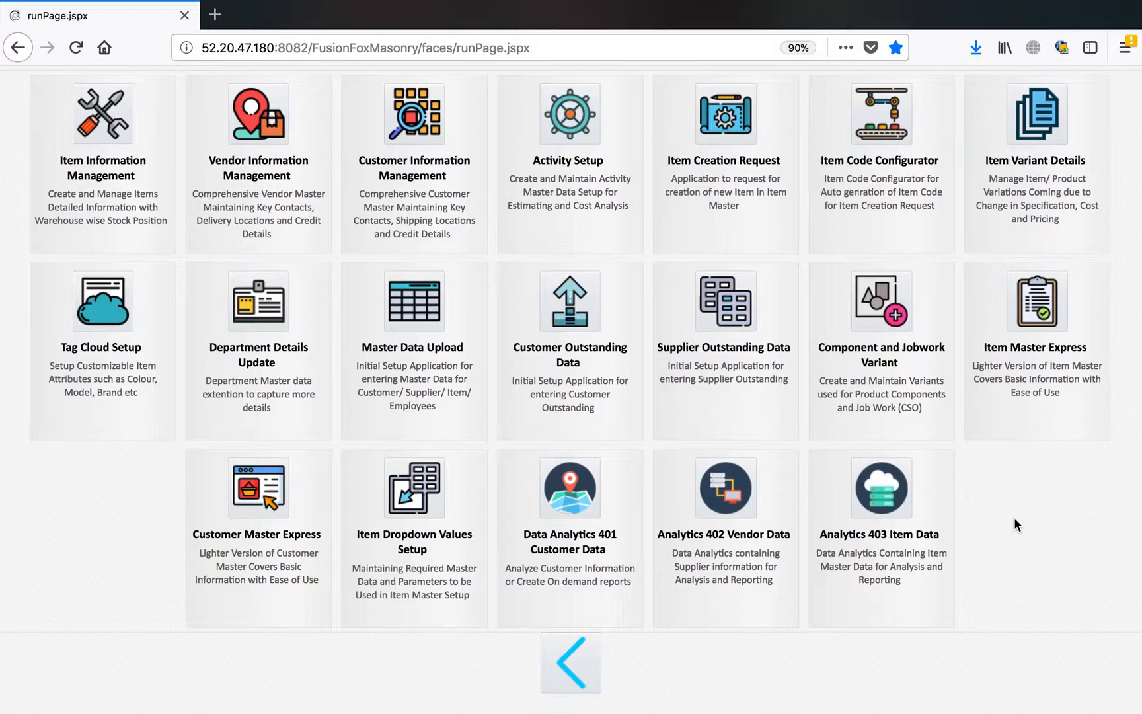
{"action": "mouse_move", "coordinate": [904, 5]}
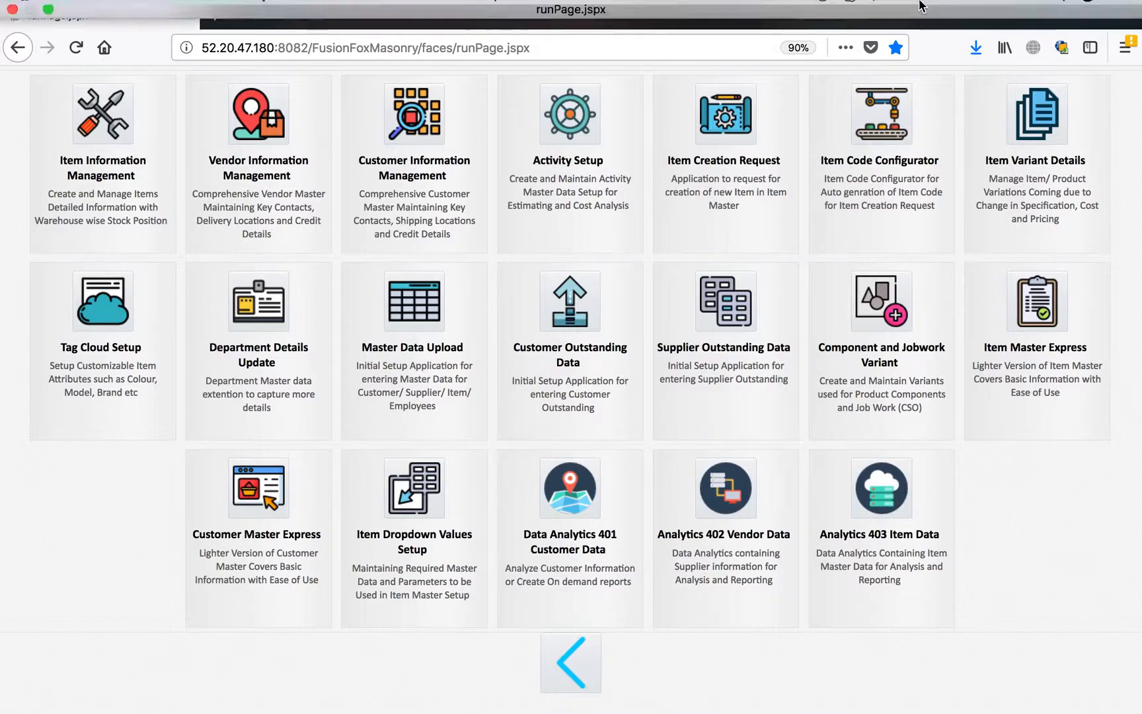